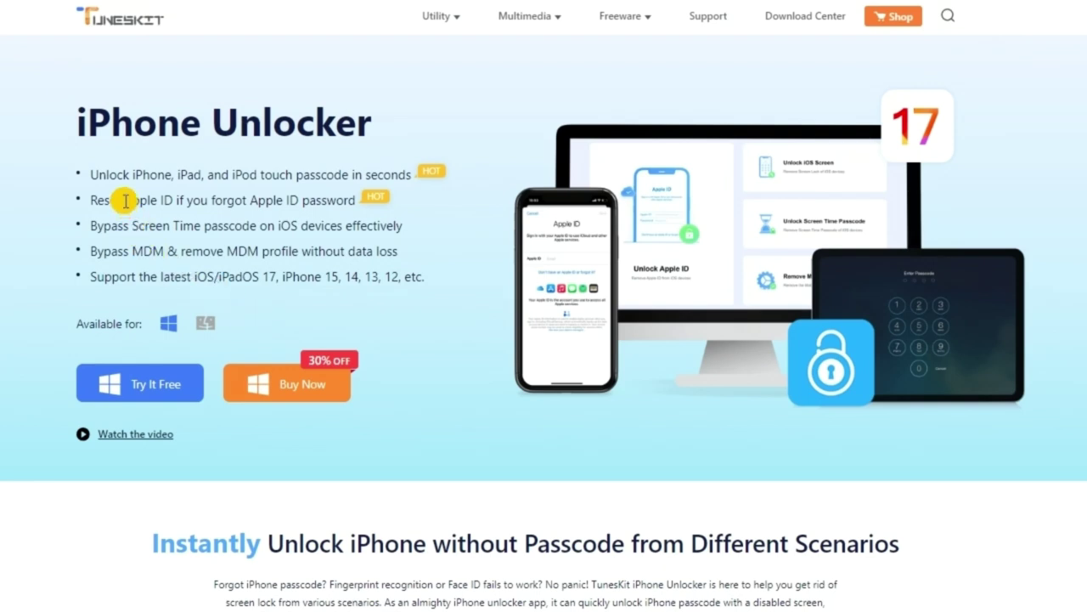
pyautogui.moveTo(125, 200); pyautogui.dragTo(171, 201)
pyautogui.moveTo(136, 251); pyautogui.dragTo(203, 224)
pyautogui.moveTo(92, 175); pyautogui.dragTo(414, 177)
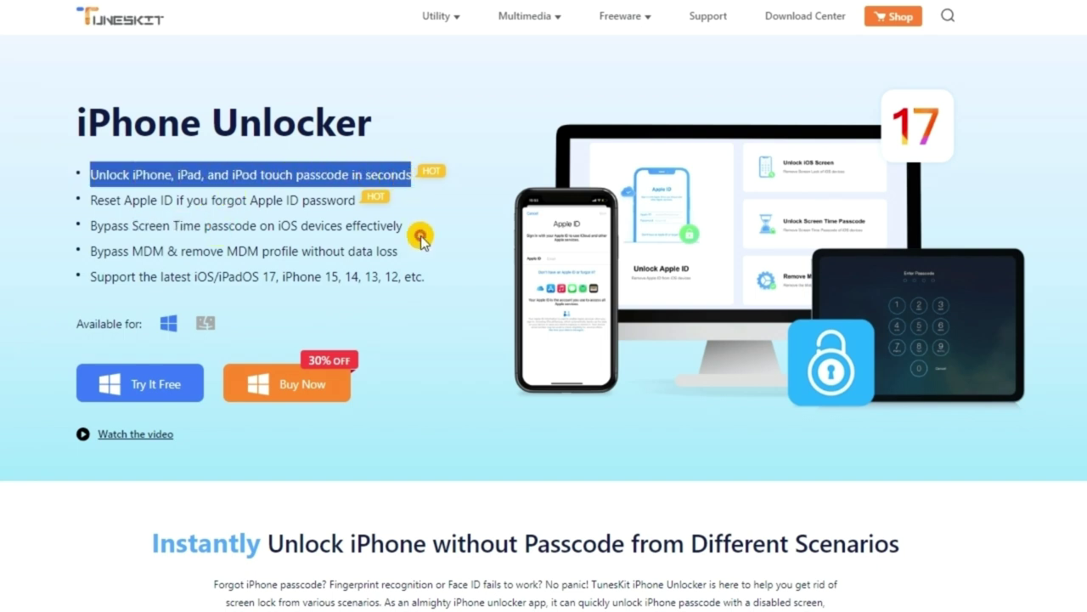
pyautogui.click(419, 238)
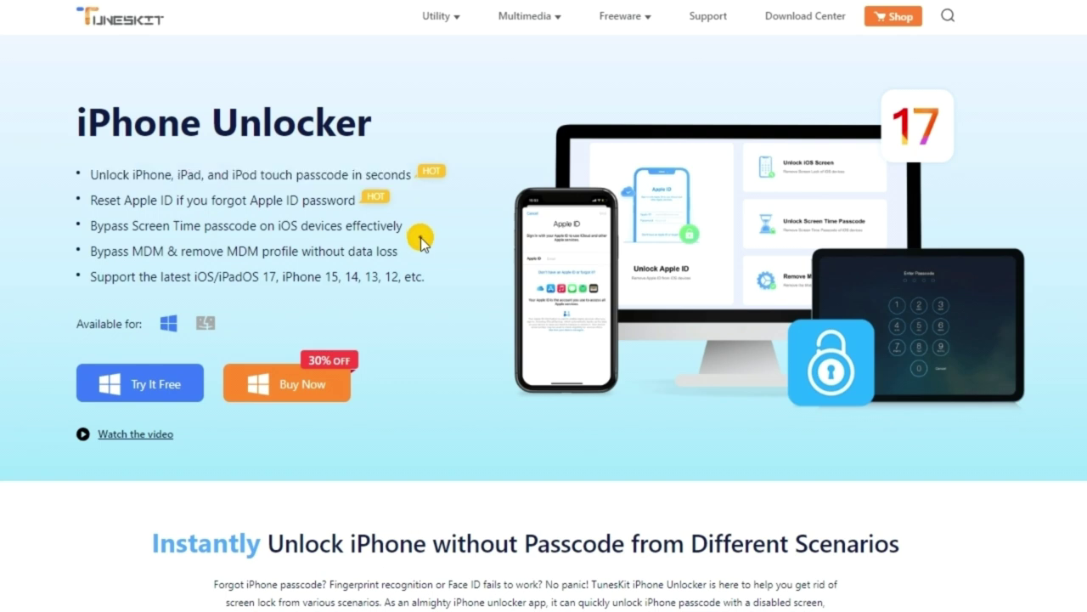
# - Launch the free trial of iPhone Unlocker and start the Unlock iOS Screen removal
pyautogui.click(153, 393)
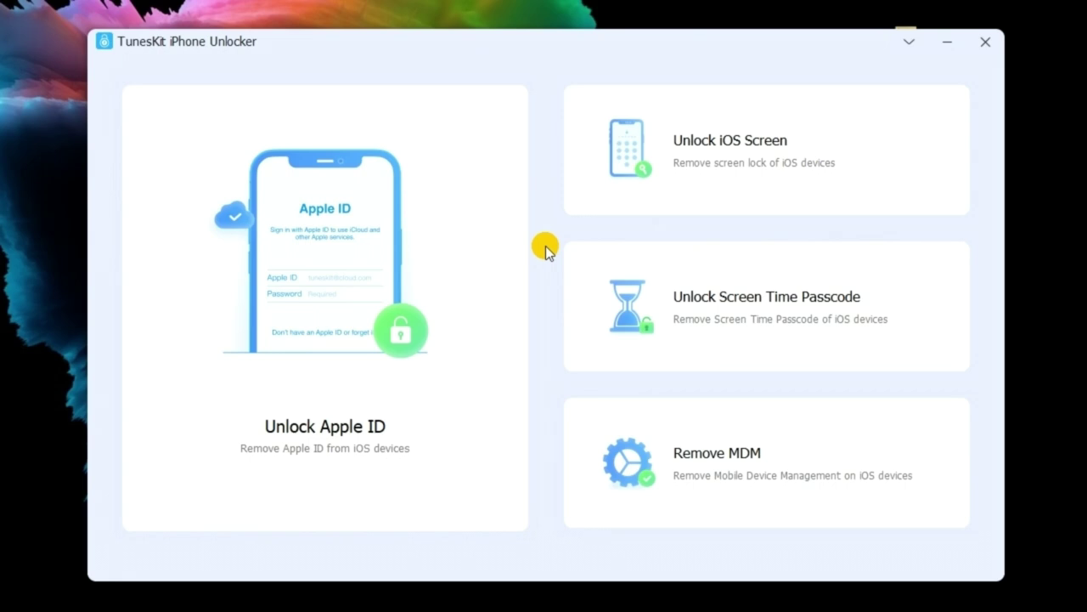
pyautogui.click(584, 204)
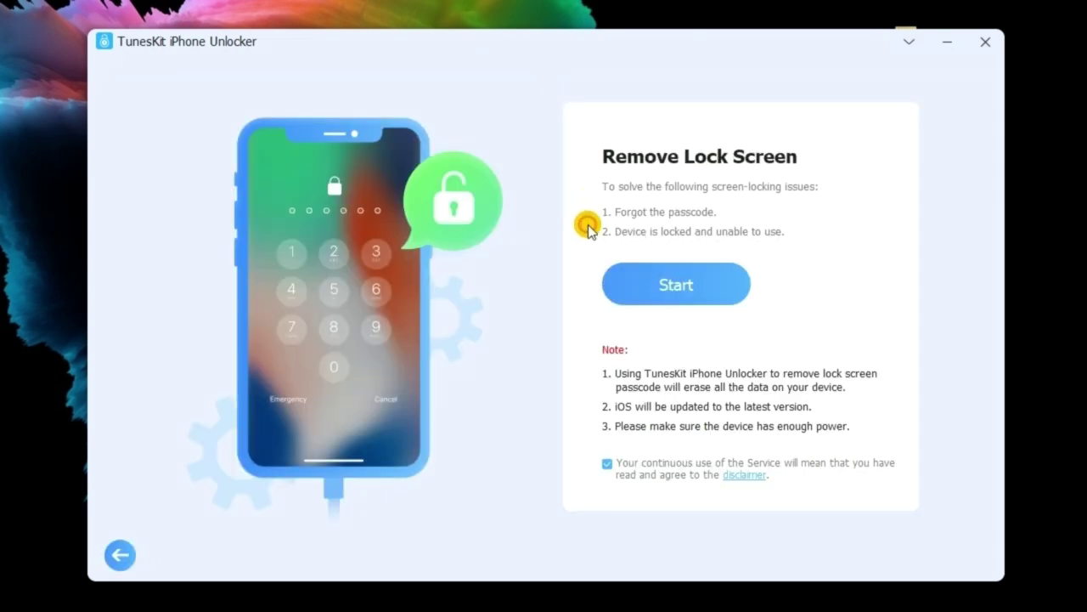
pyautogui.click(629, 284)
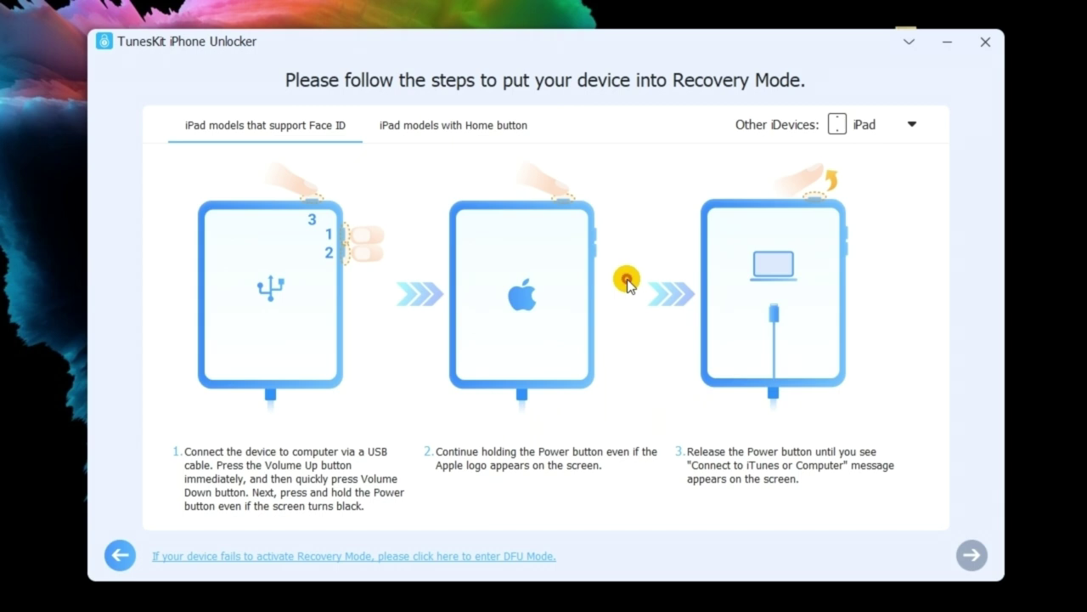
# - Select iPhone under Other iDevices, follow the DFU Mode instructions, and continue to firmware download
pyautogui.click(840, 130)
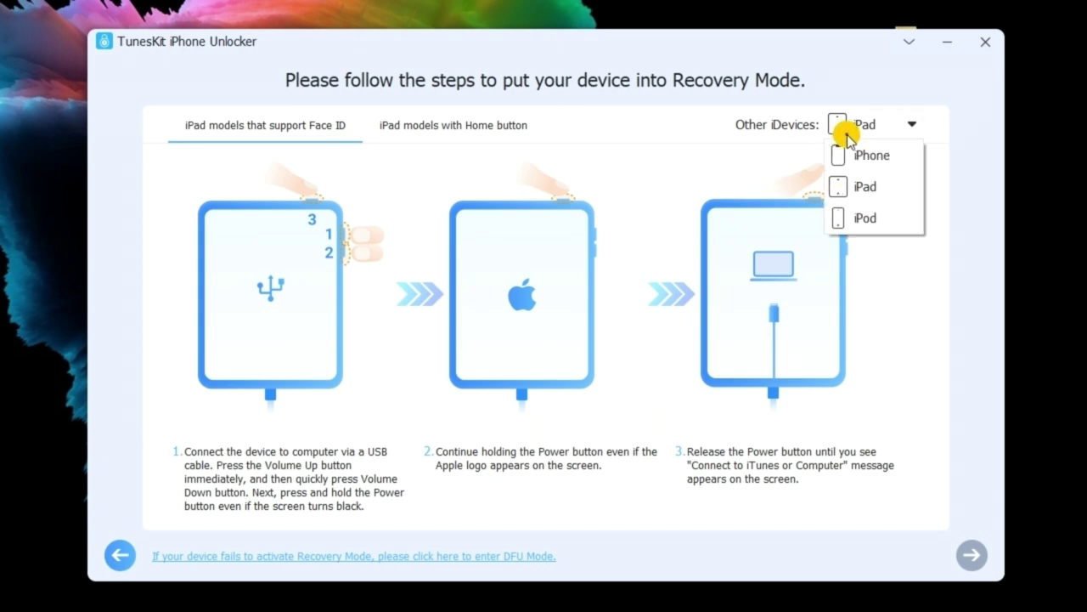
pyautogui.click(856, 155)
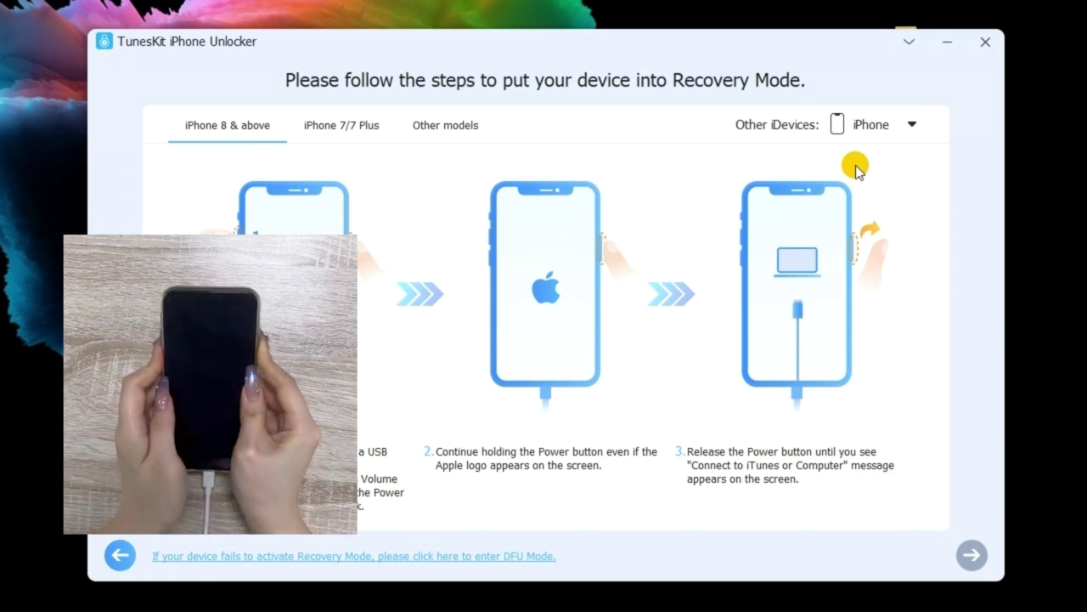
pyautogui.click(535, 556)
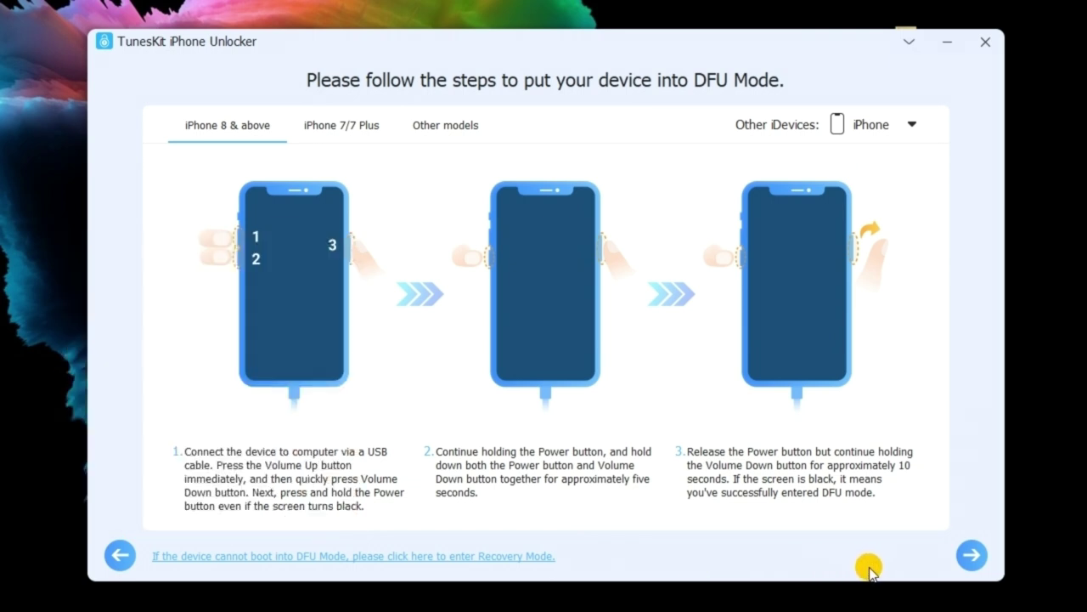
pyautogui.click(968, 563)
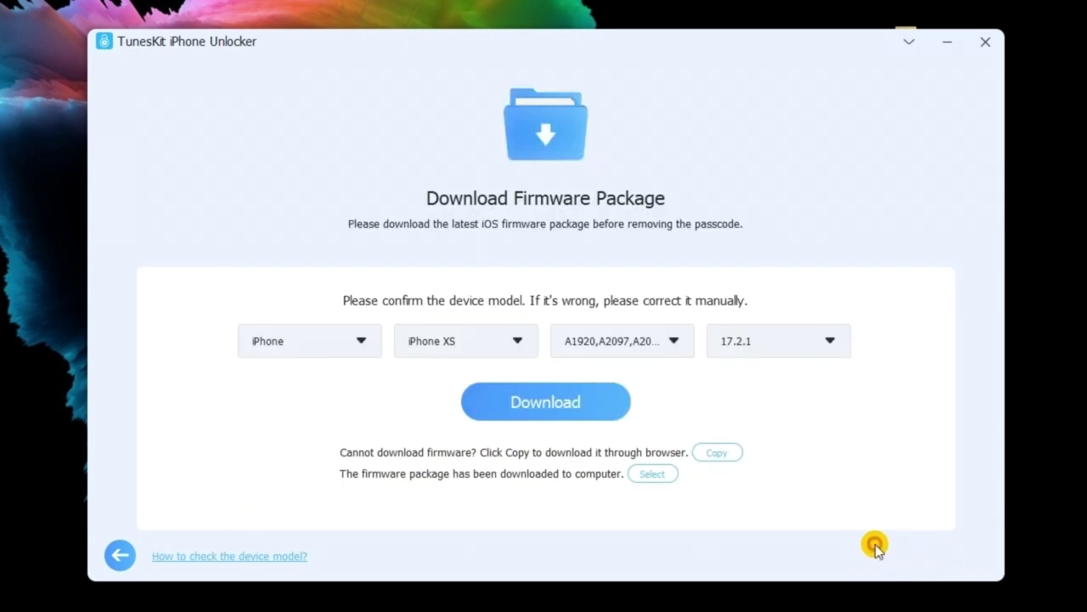
# - Download the 7.09 GB iOS 17.2.1 firmware for the iPhone XS, then start unlocking
pyautogui.click(622, 408)
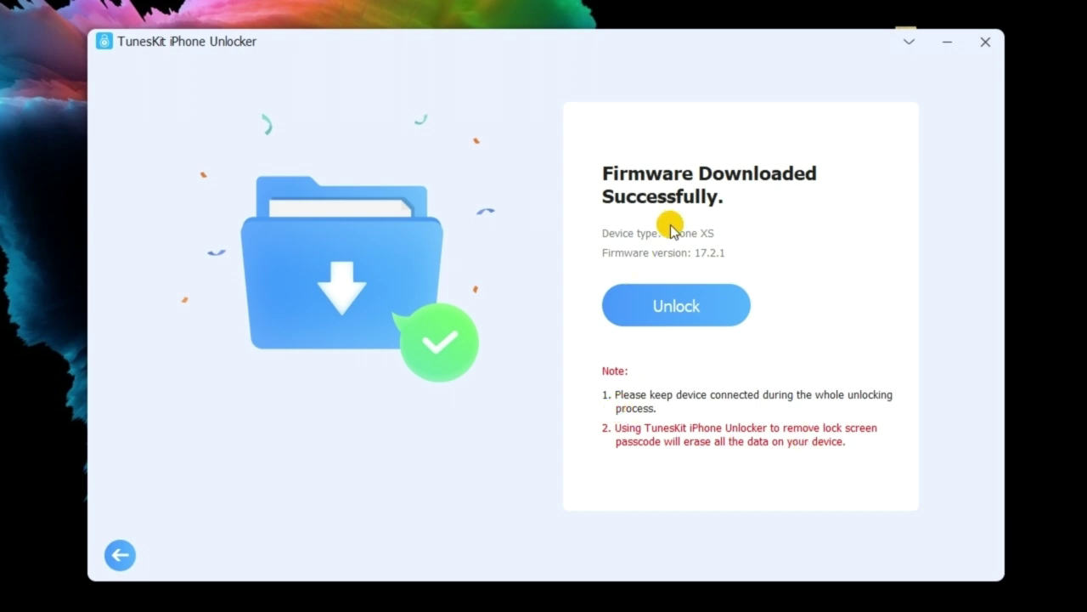
pyautogui.click(671, 306)
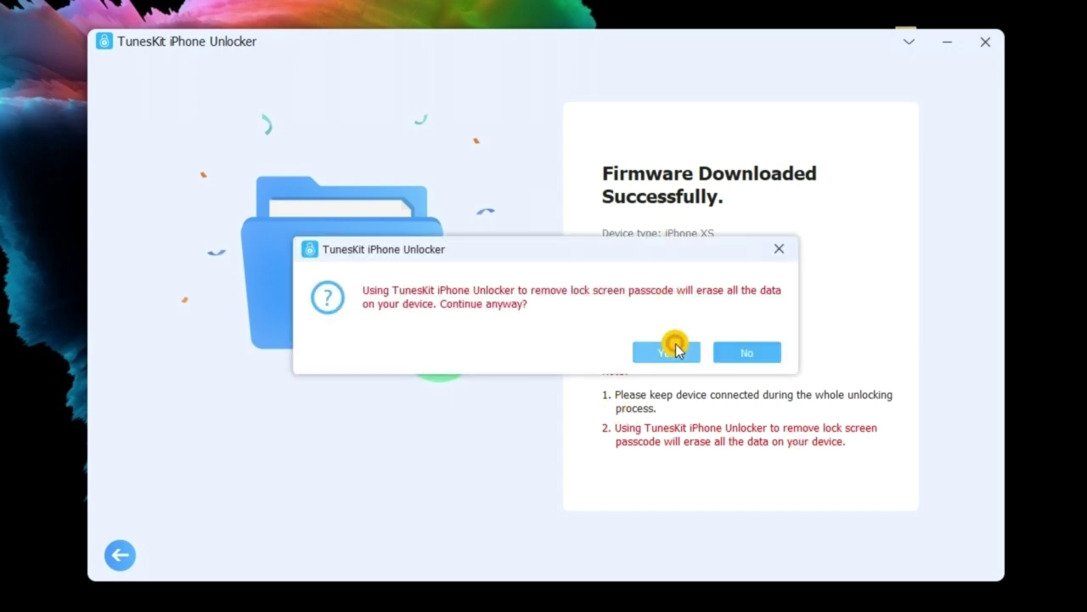
# - Answer Yes to Continue anyway?, accepting that all iPhone data will be erased
pyautogui.click(671, 350)
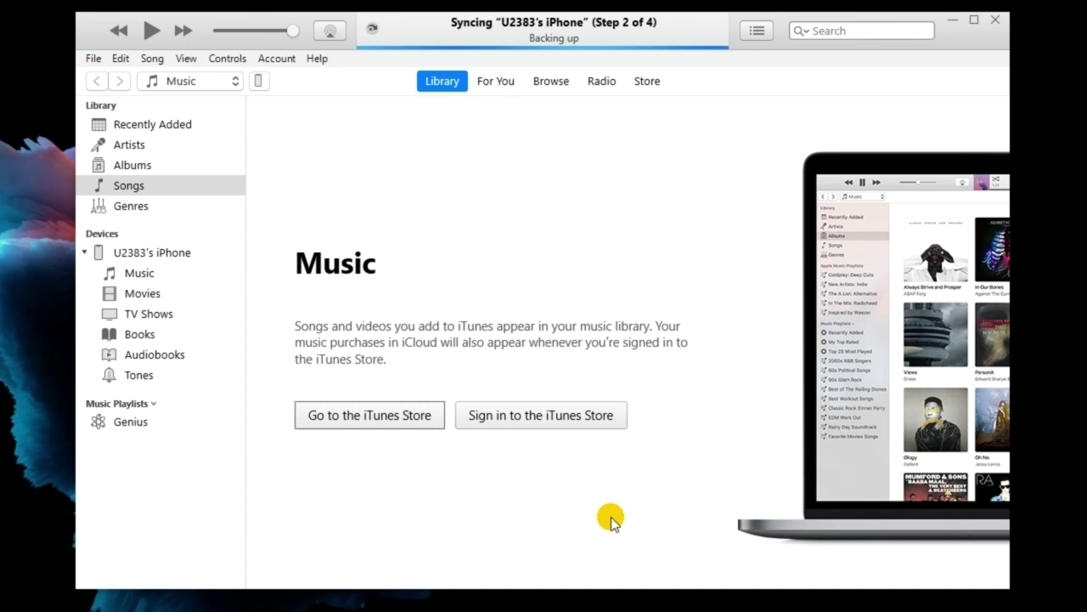
# - Restore the iPhone XS from its iTunes summary page, confirming the prompts and agreeing to the licence
pyautogui.click(259, 81)
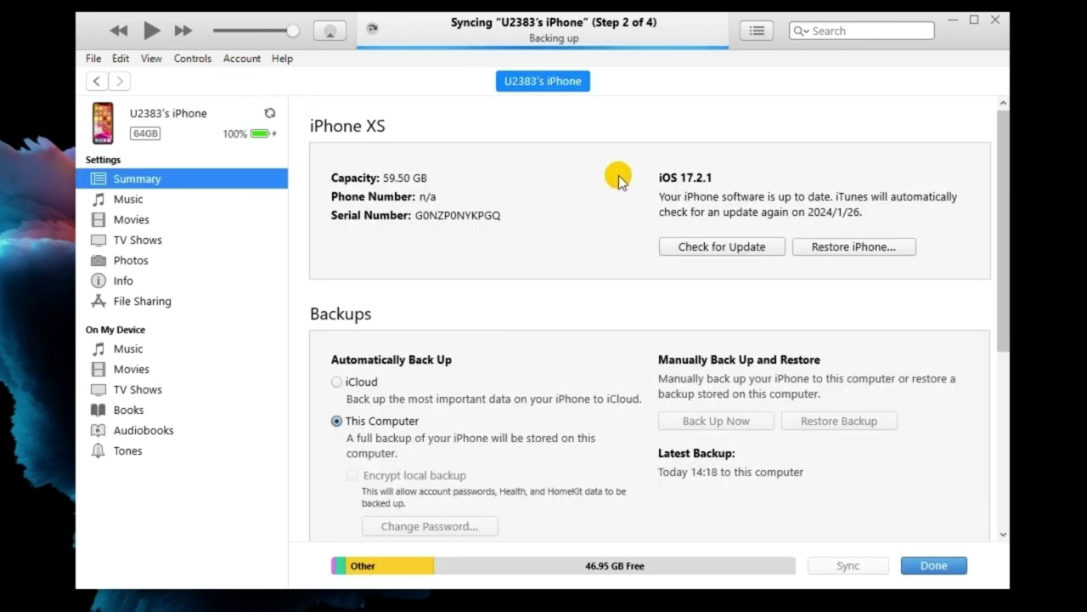
pyautogui.click(829, 248)
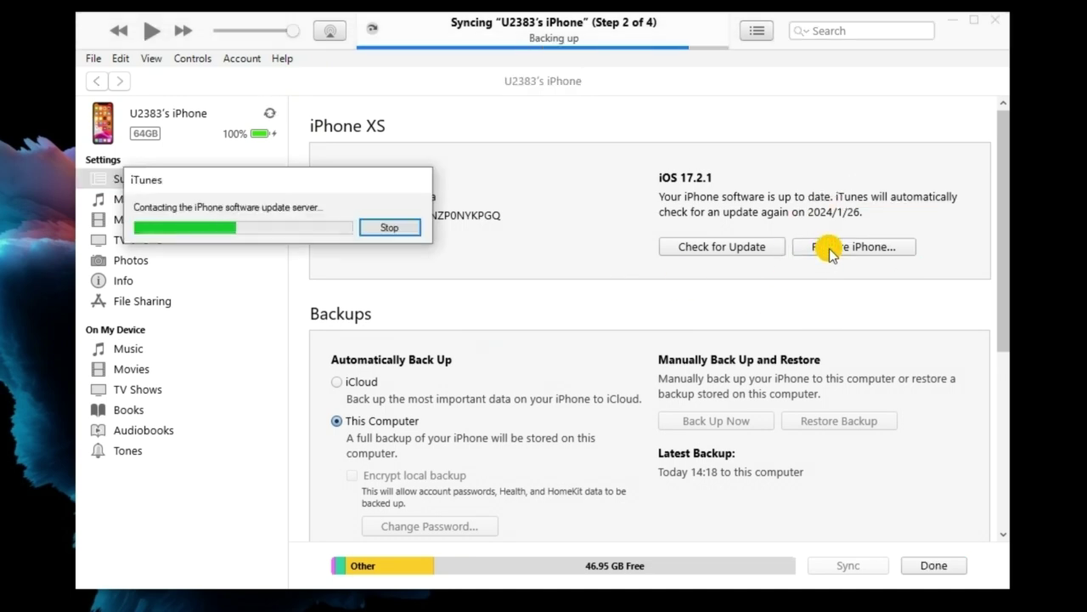
pyautogui.click(348, 250)
pyautogui.click(373, 277)
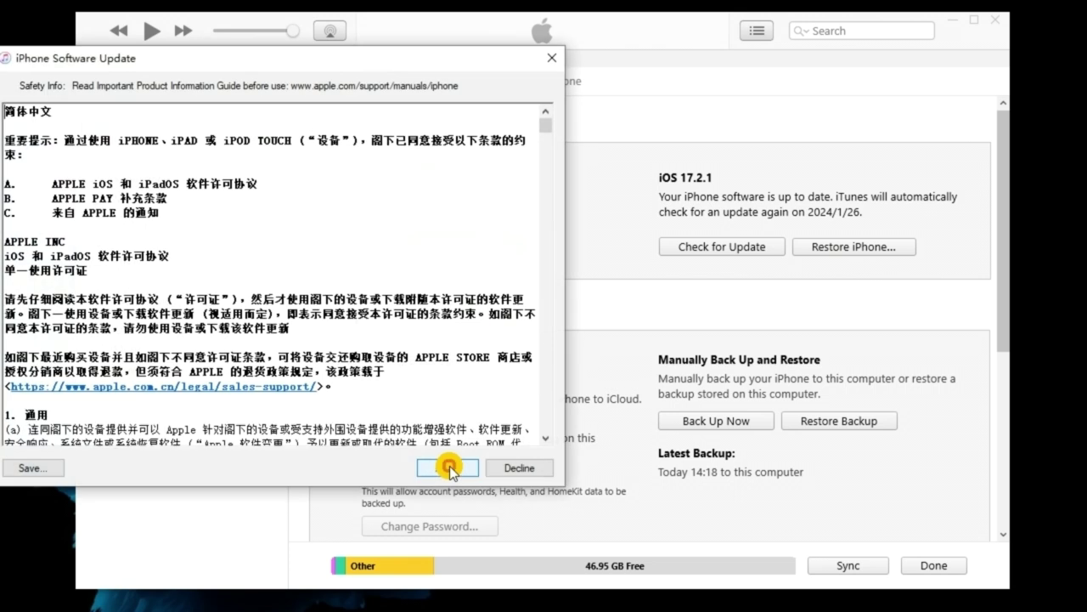
pyautogui.click(448, 467)
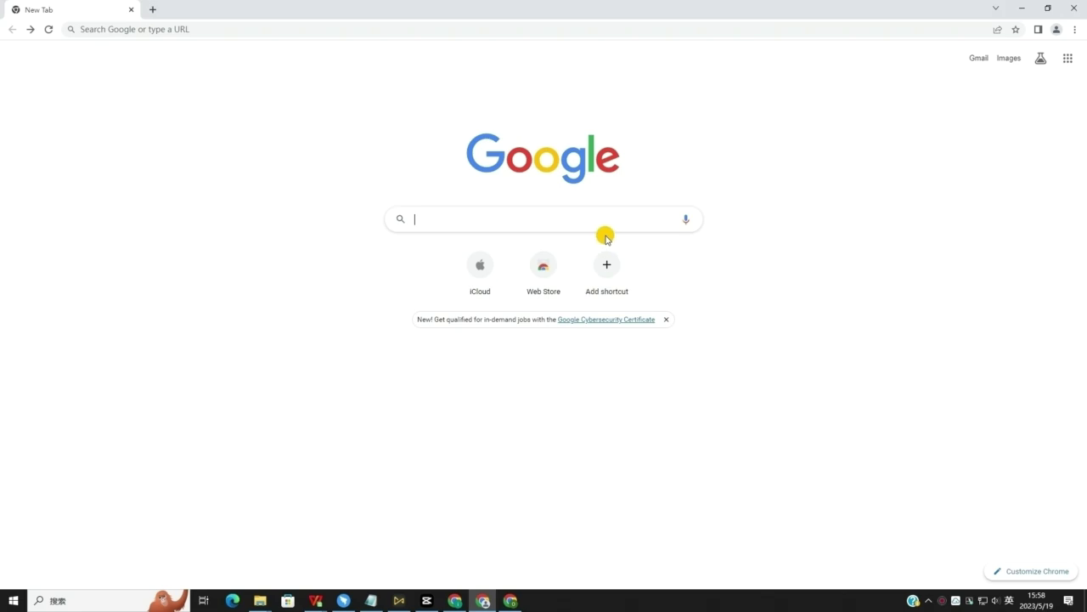
# - Search Google for 'icloud.com' and open the iCloud suggestion
pyautogui.click(583, 218)
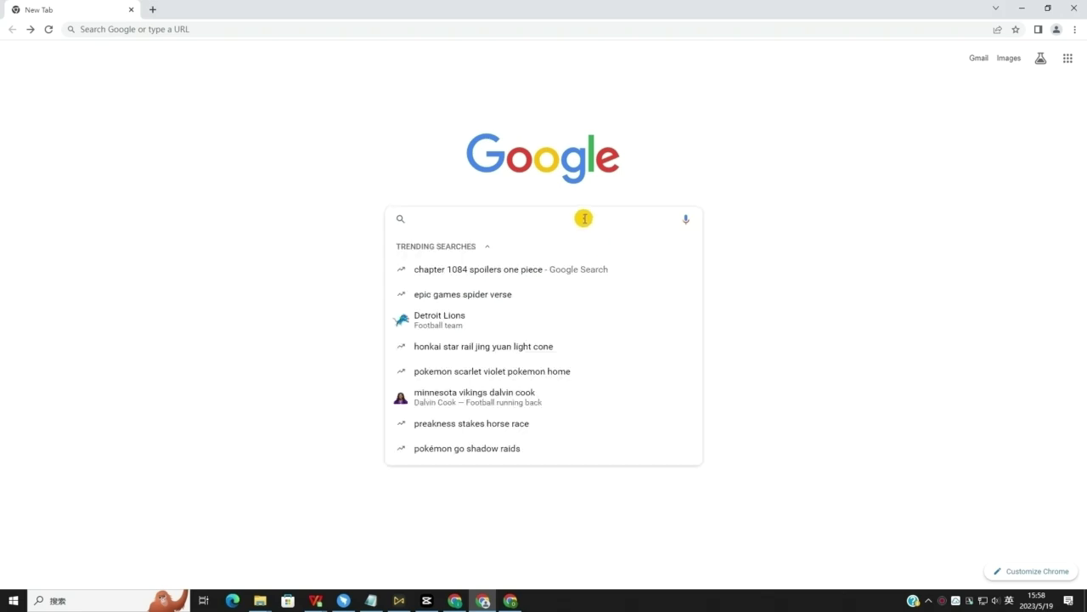
pyautogui.write('ic')
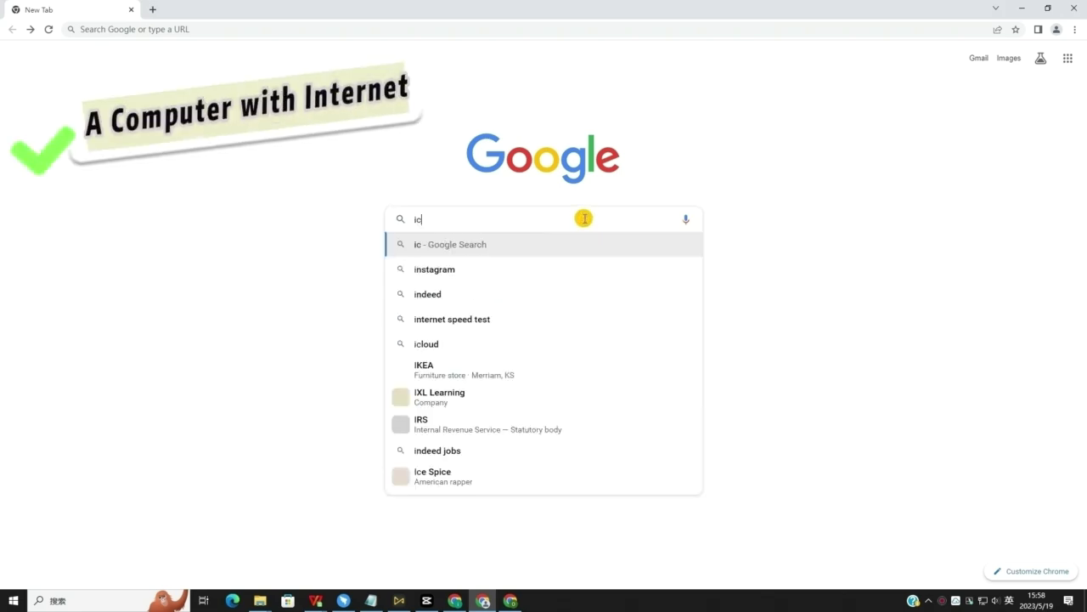
pyautogui.write('loud.com')
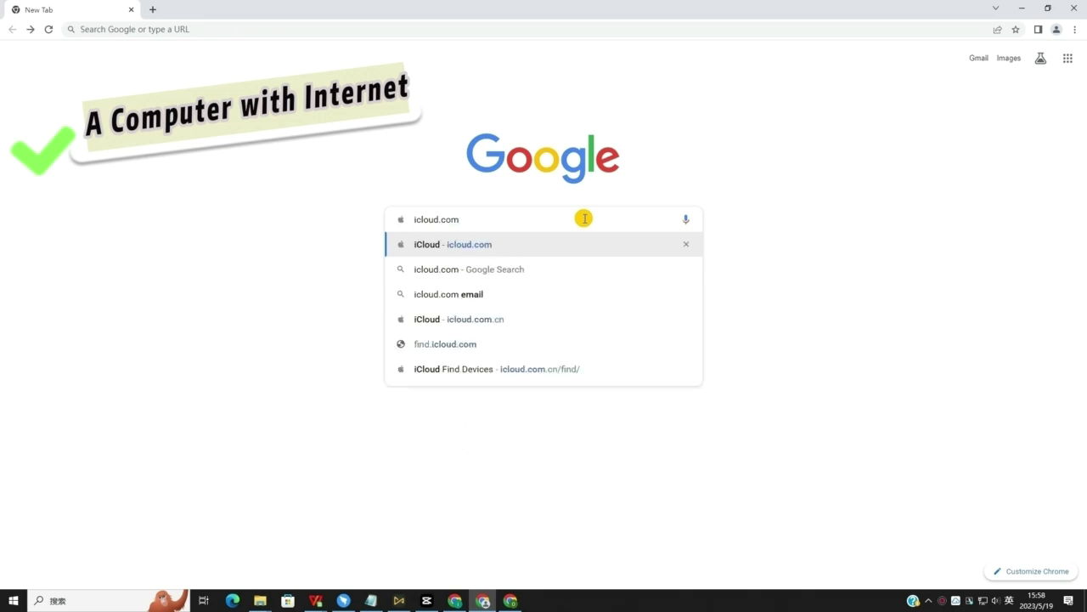
pyautogui.click(574, 244)
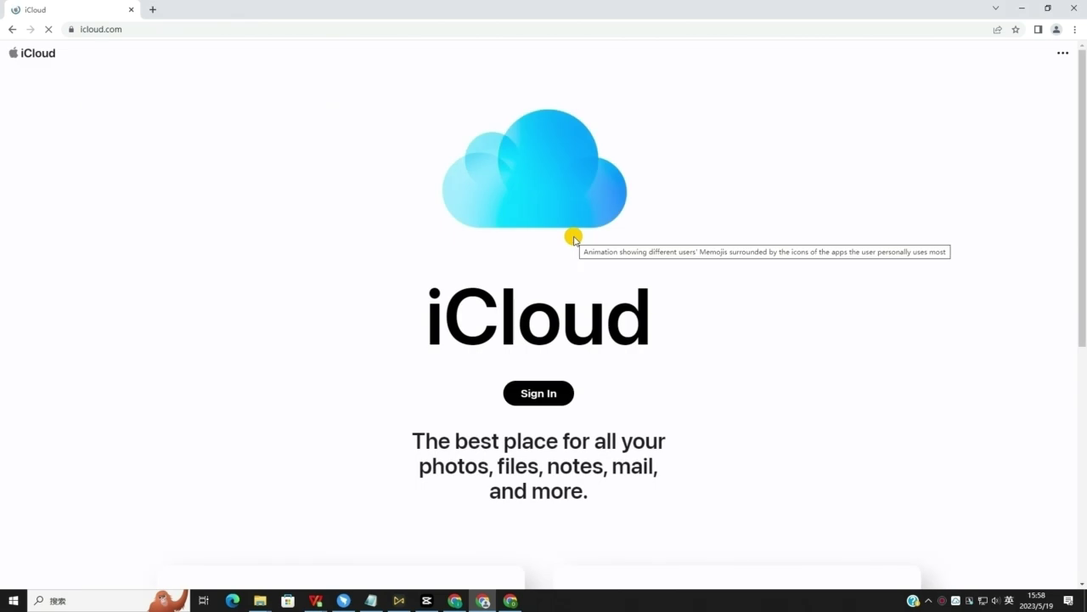
# - Sign in to iCloud by entering the Apple ID e-mail and the account password
pyautogui.click(565, 392)
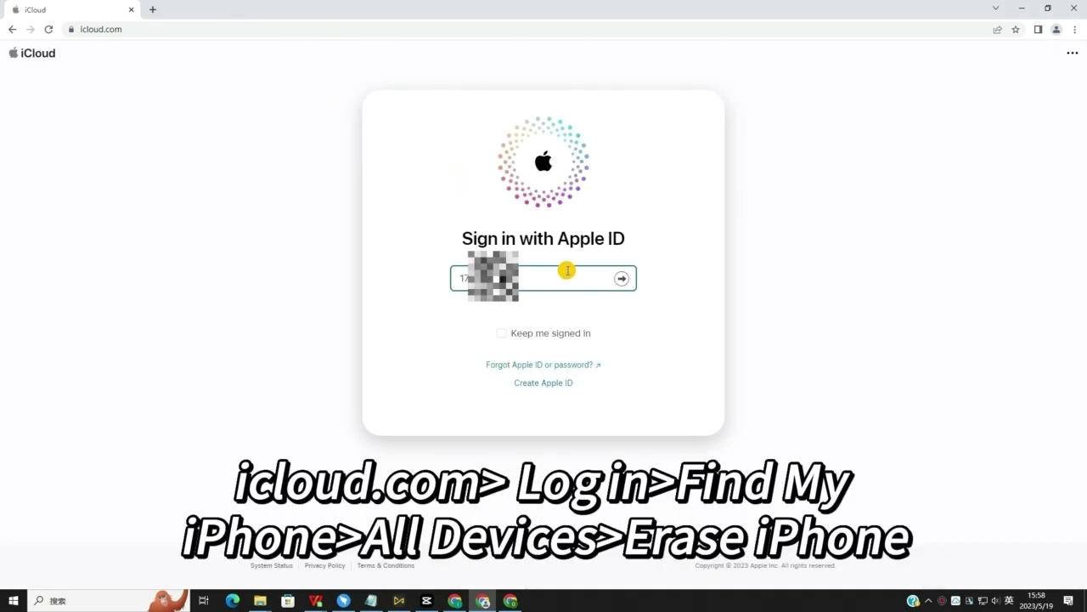
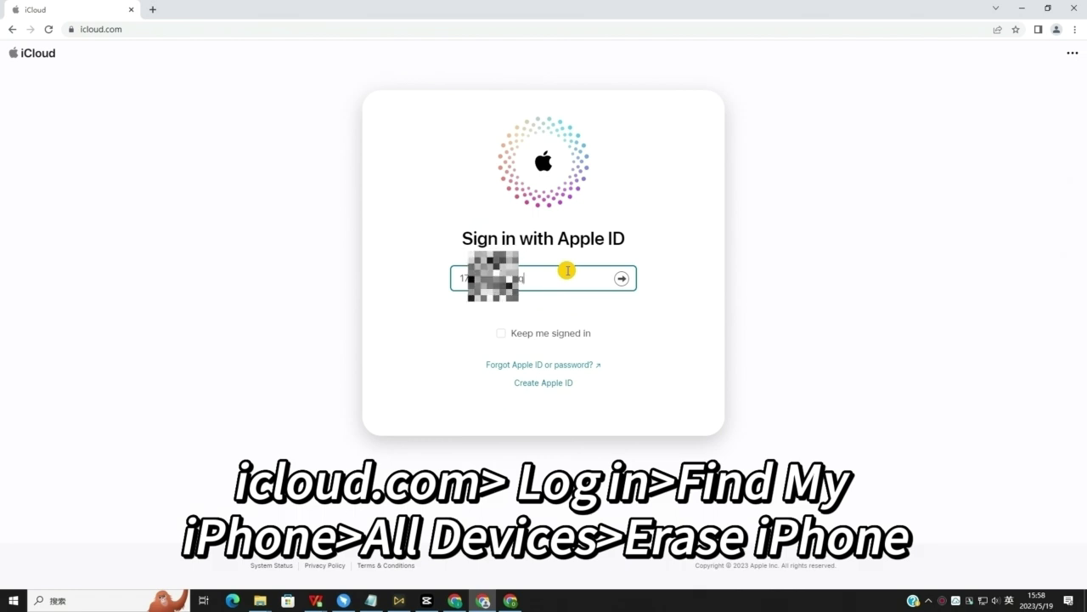
pyautogui.press('Return')
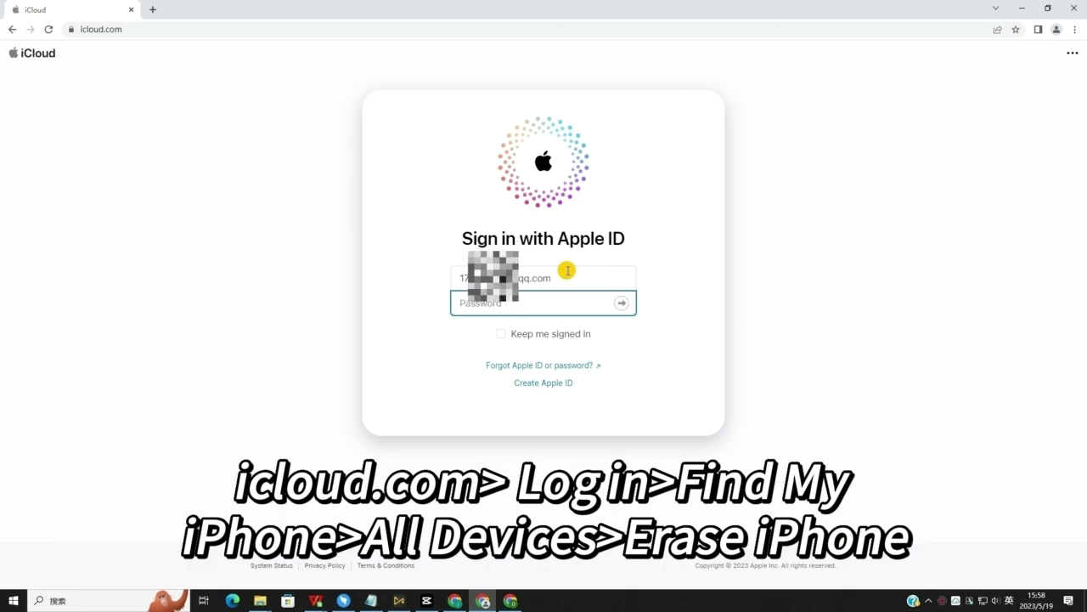
pyautogui.write('***')
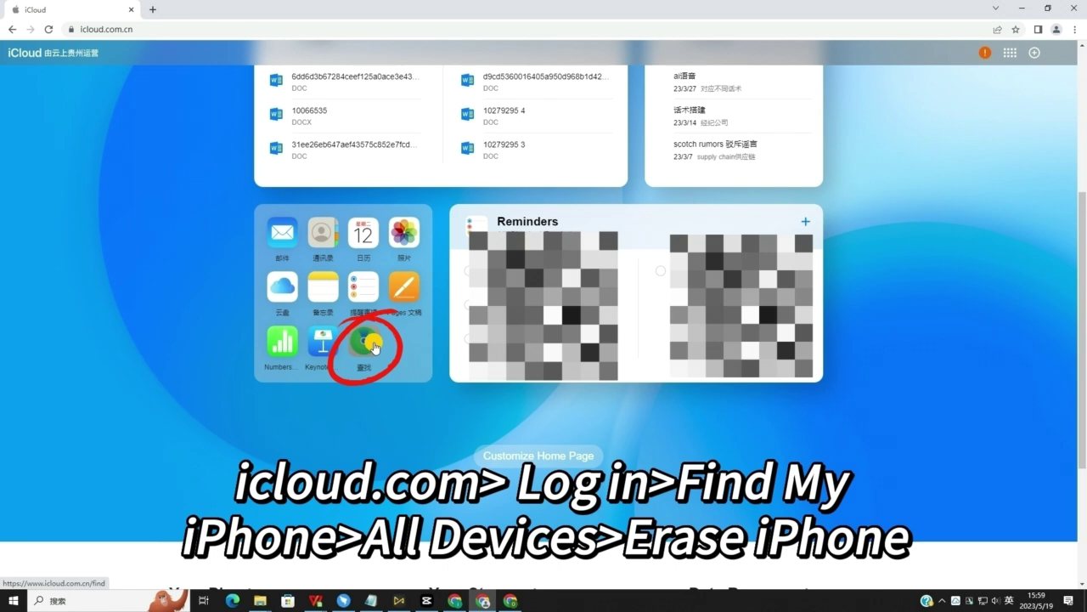
# - In Find My, select the locked iPhone from All Devices and choose Erase iPhone
pyautogui.click(366, 342)
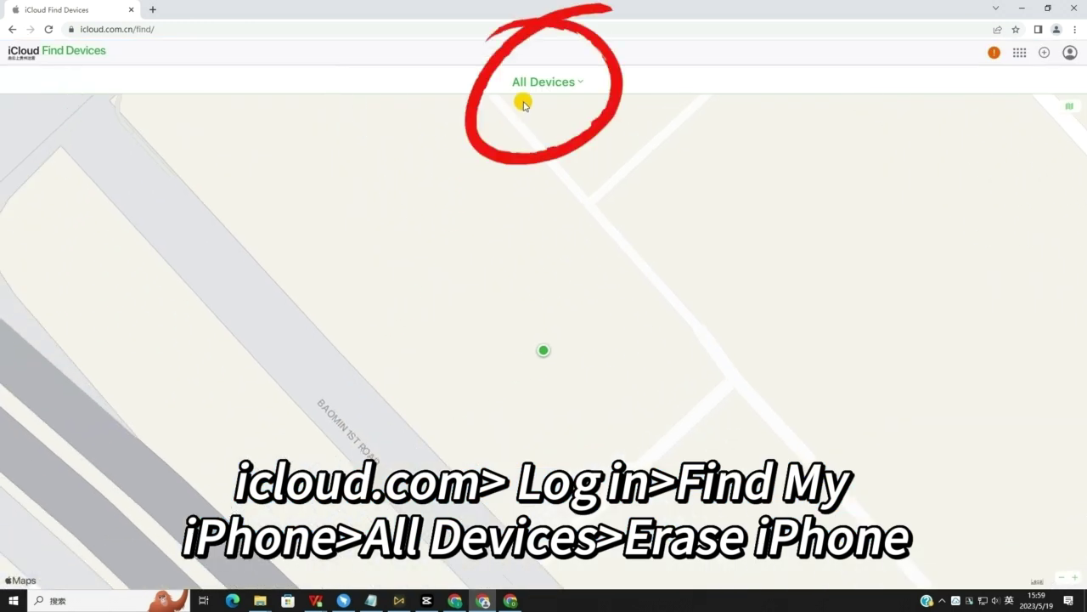
pyautogui.click(533, 85)
pyautogui.click(549, 198)
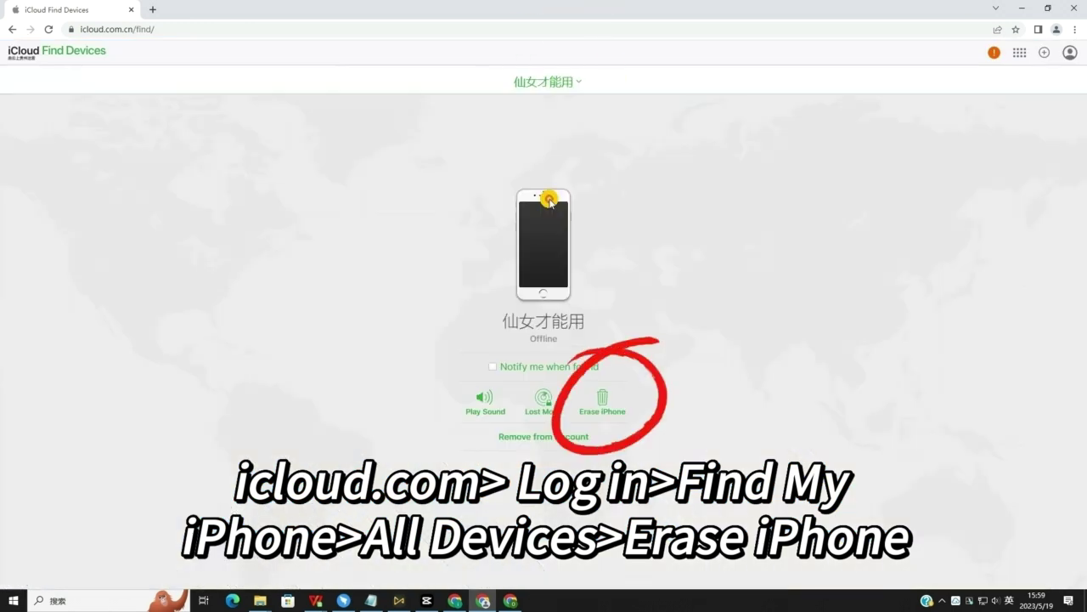
pyautogui.click(605, 407)
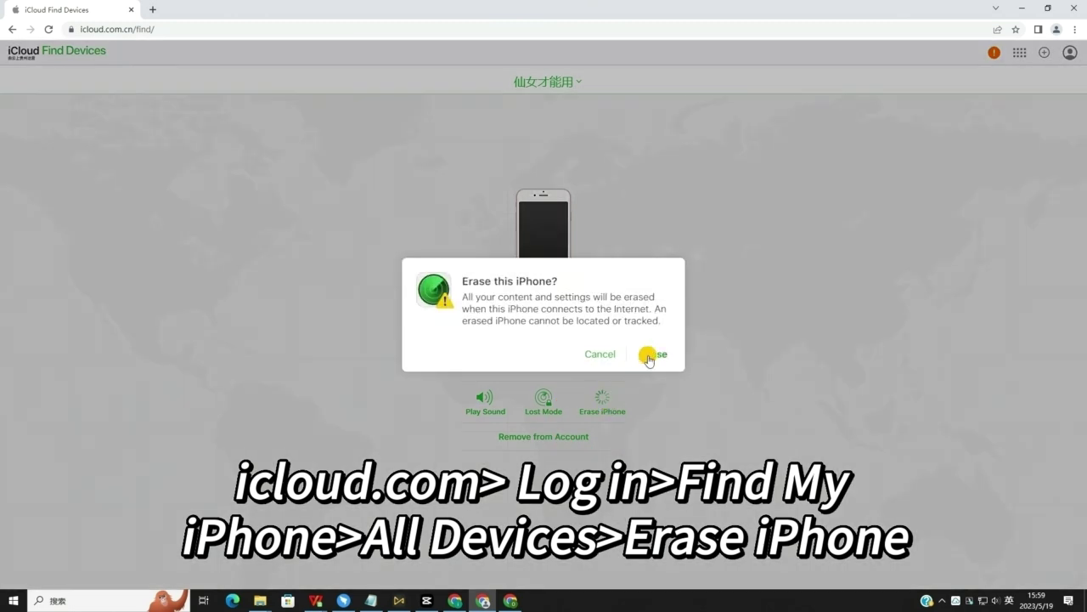